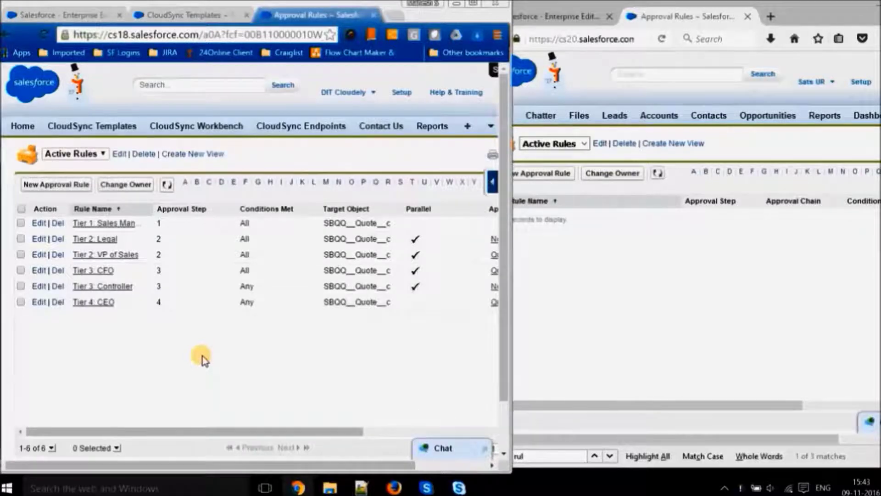
- Open the Tier 1: Sales Manager approval rule separately, examine its child related lists, and close the record
middle_click(116, 225)
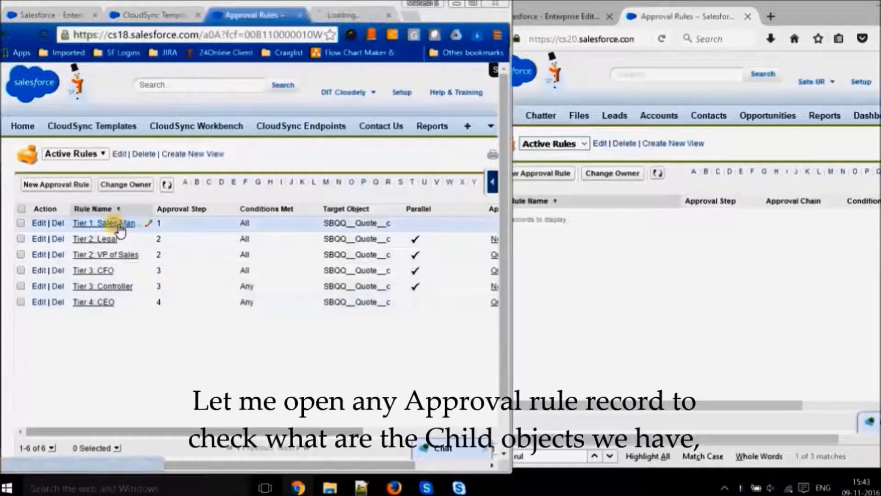
click(345, 14)
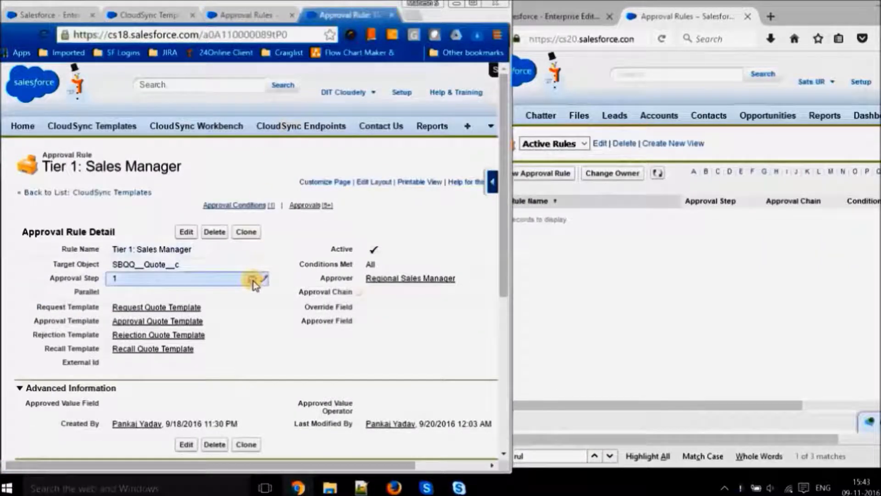
scroll(256, 285, down, 5)
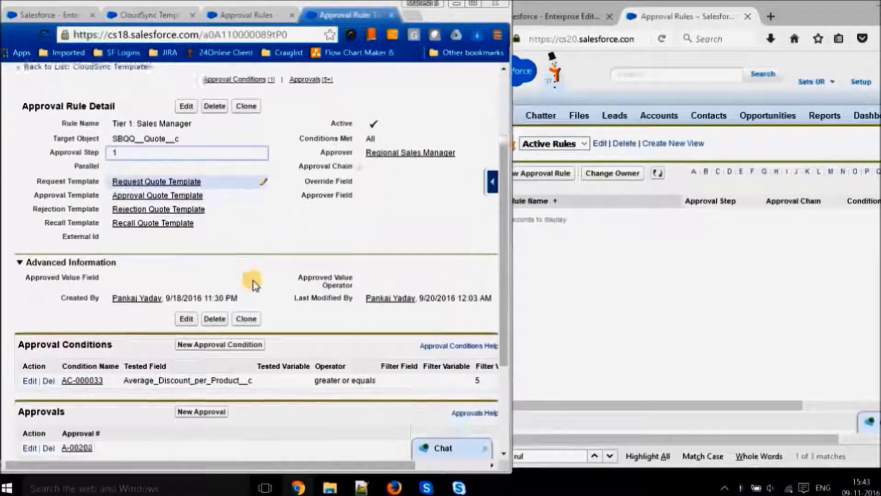
scroll(255, 284, down, 1)
scroll(257, 285, up, 2)
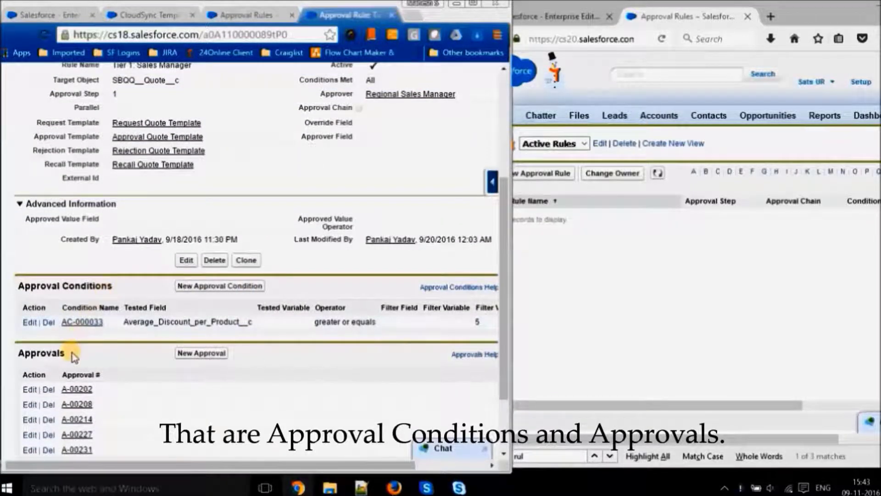
scroll(72, 355, up, 2)
scroll(73, 356, up, 3)
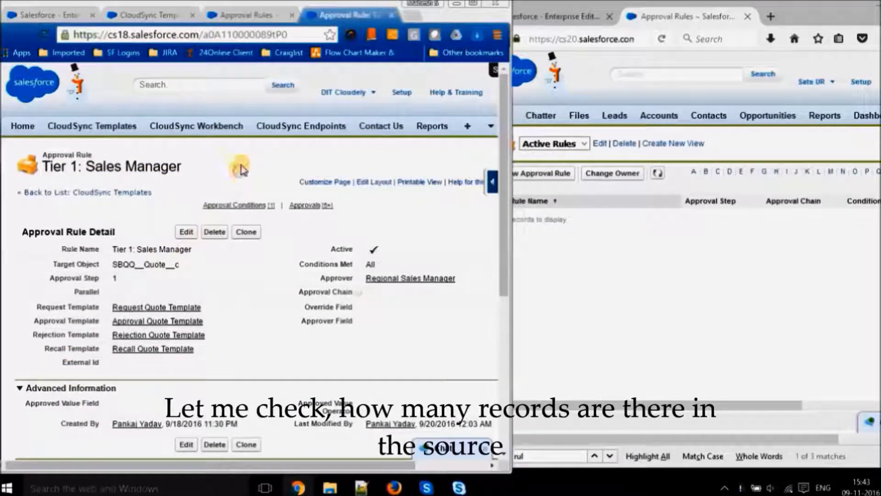
click(392, 15)
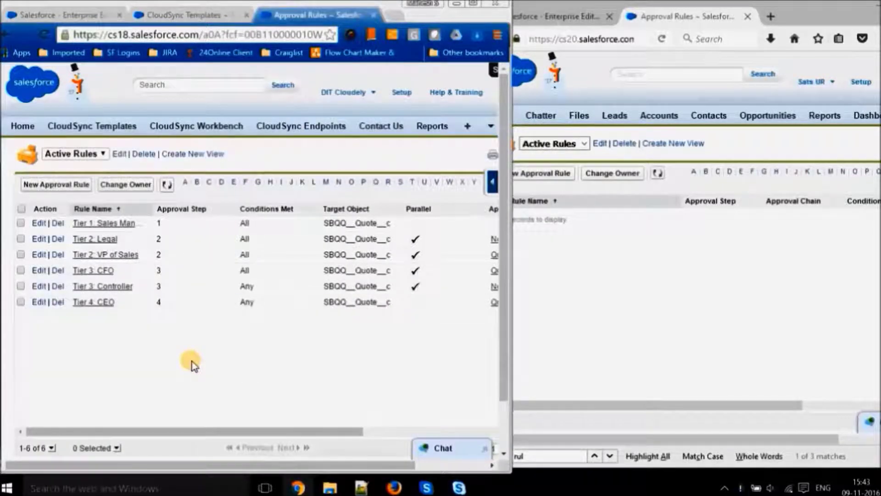
- Refresh the Active Rules lists in the source and destination orgs to compare their approval rule records
click(167, 189)
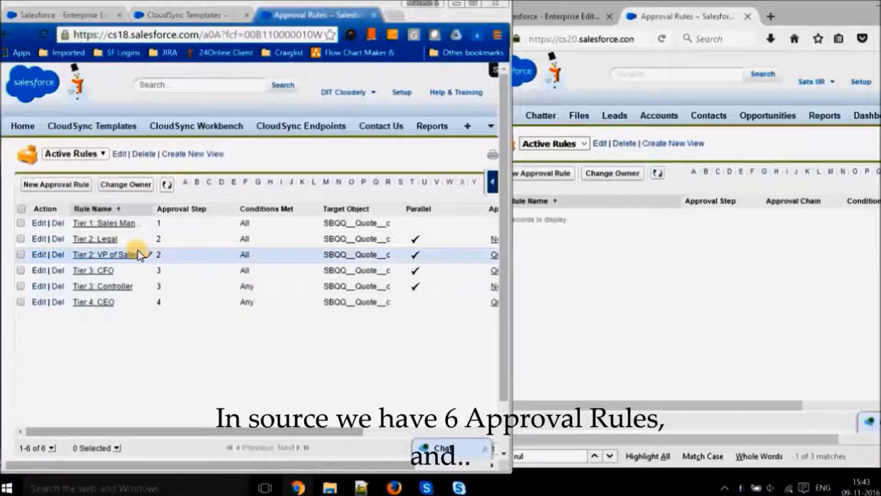
click(615, 301)
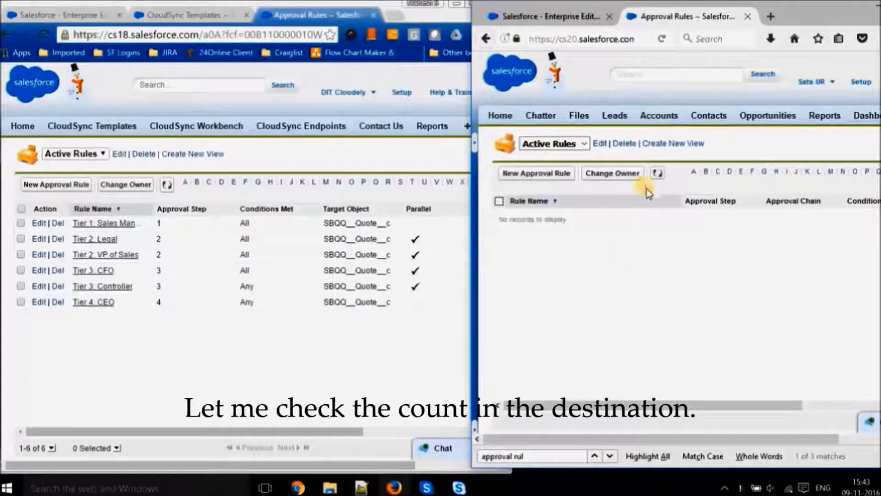
click(659, 173)
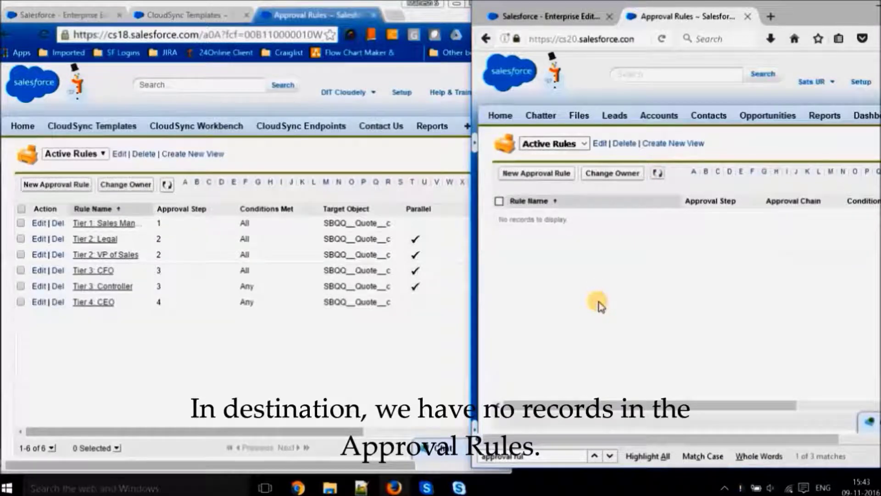
- Open the Approval Rule V1.0 template in the source org and review its parent and child configuration
click(368, 336)
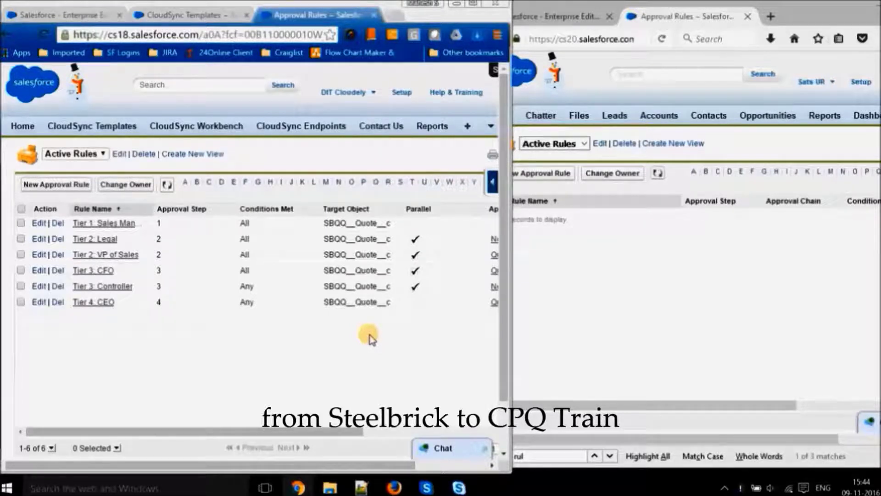
click(193, 15)
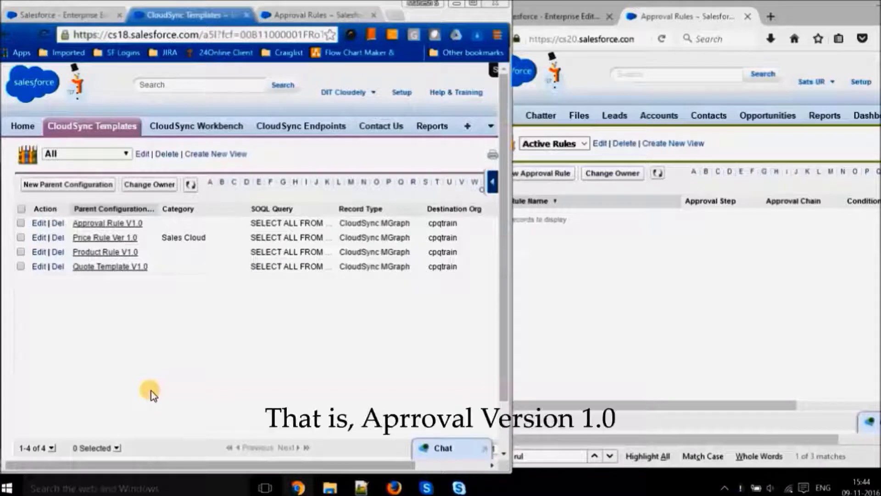
click(120, 223)
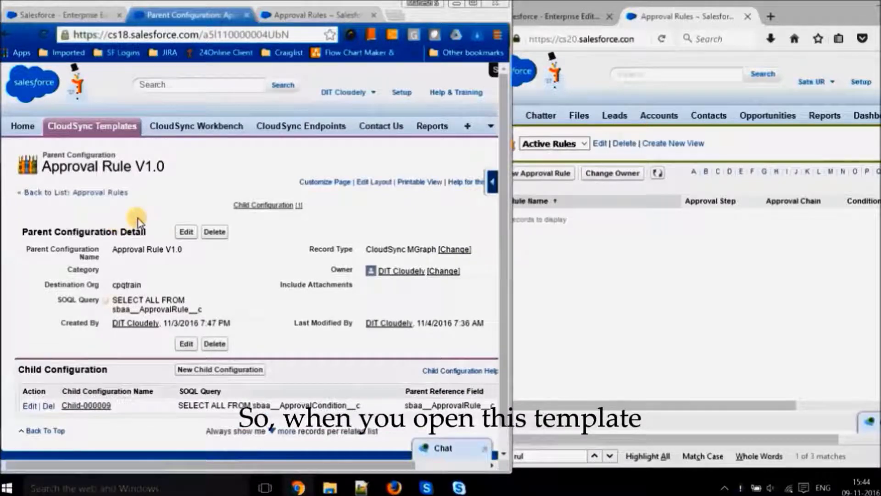
scroll(138, 222, down, 1)
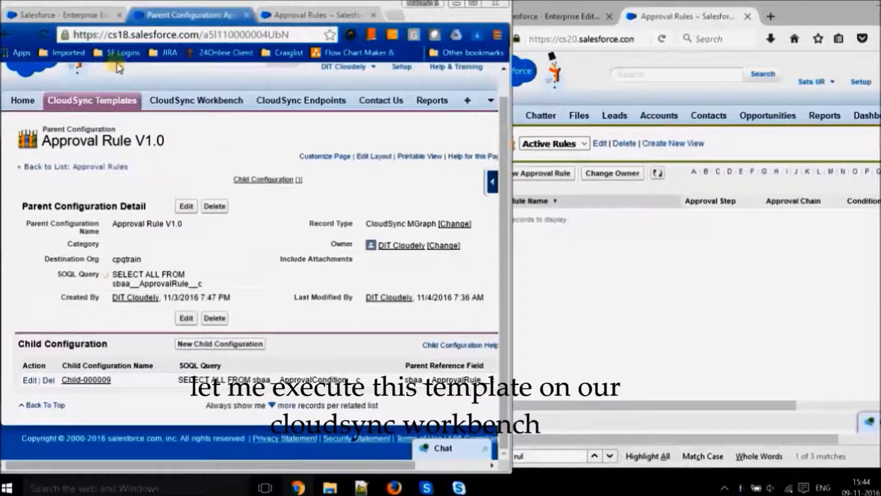
- Load the Approval Rule V1.0 template of type CloudSync MGraph in a fresh CloudSync Workbench page
click(74, 17)
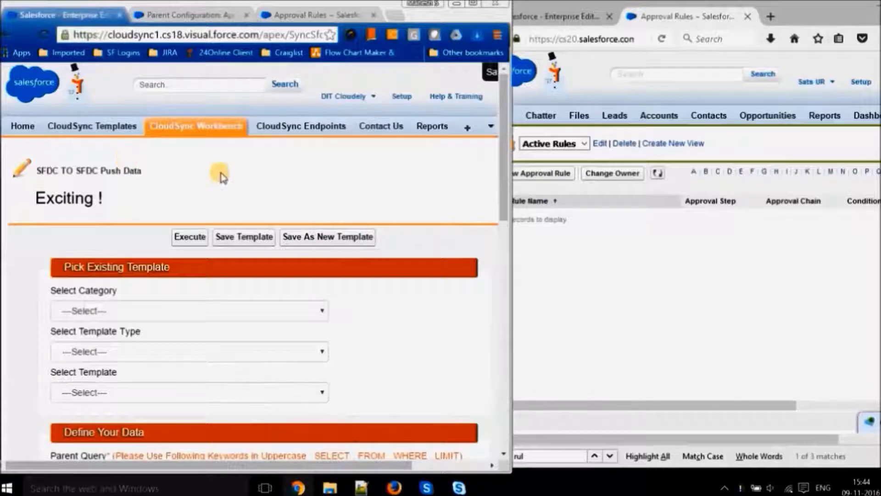
click(212, 130)
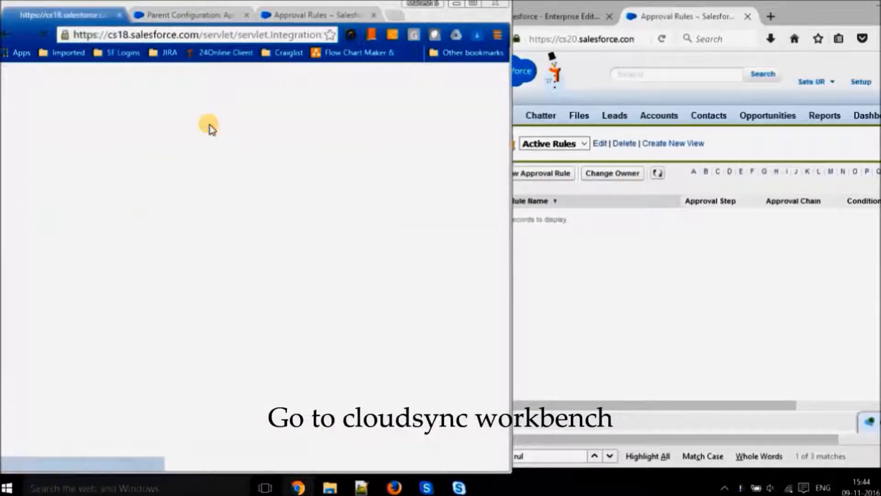
scroll(197, 147, down, 5)
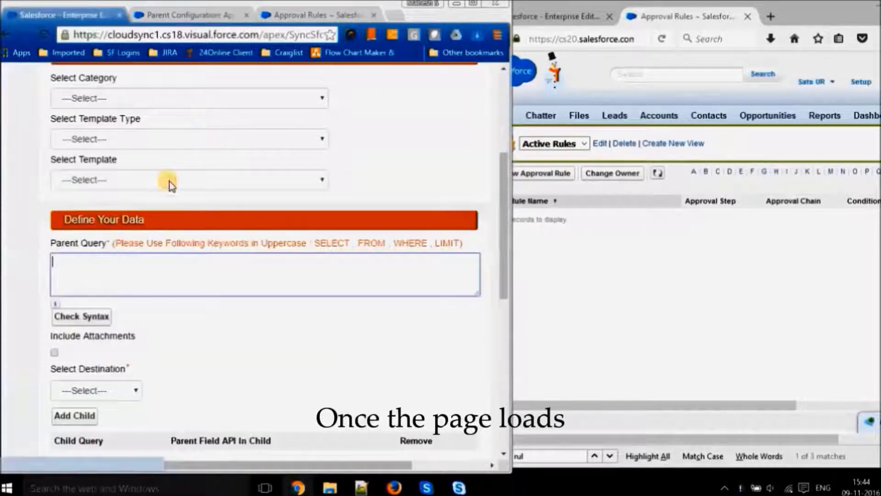
scroll(397, 177, up, 3)
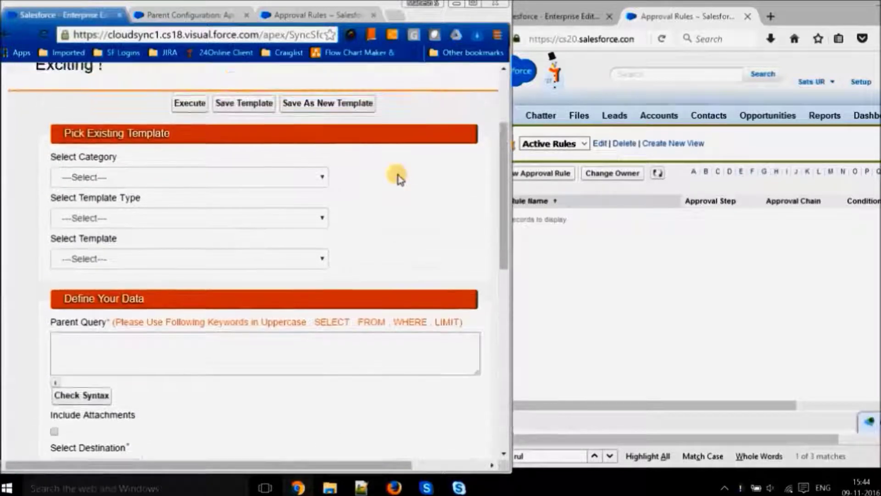
click(154, 246)
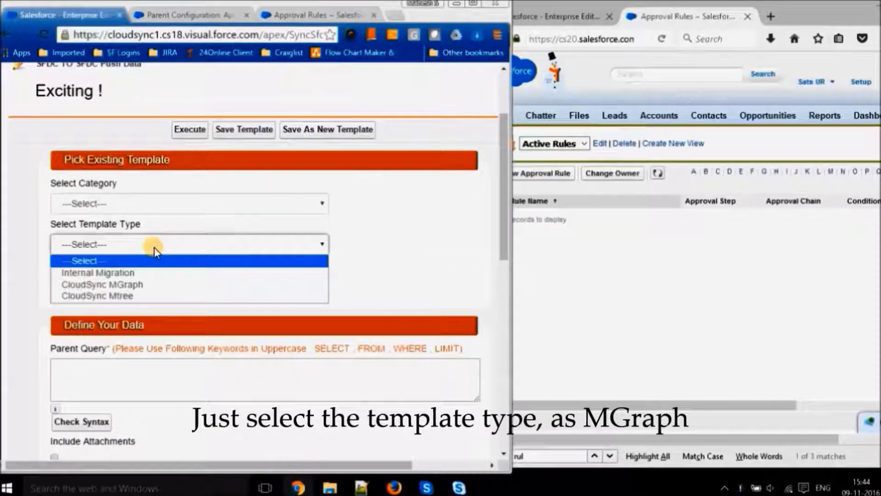
click(131, 285)
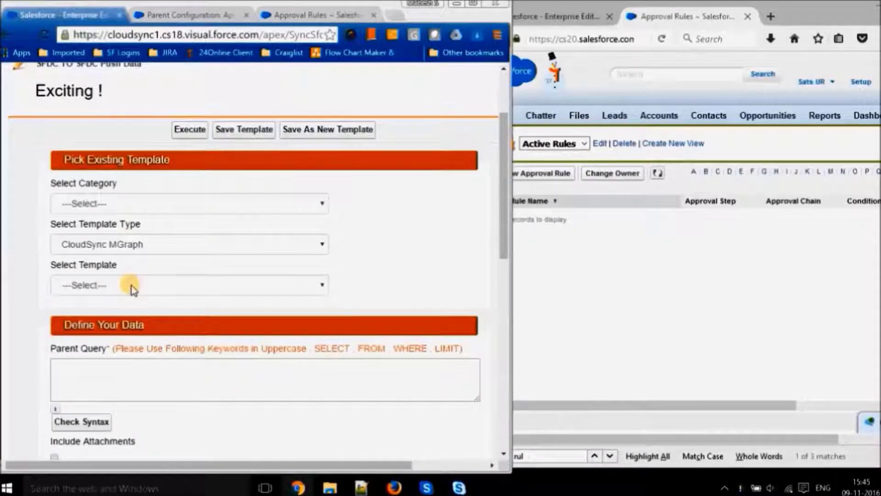
click(132, 286)
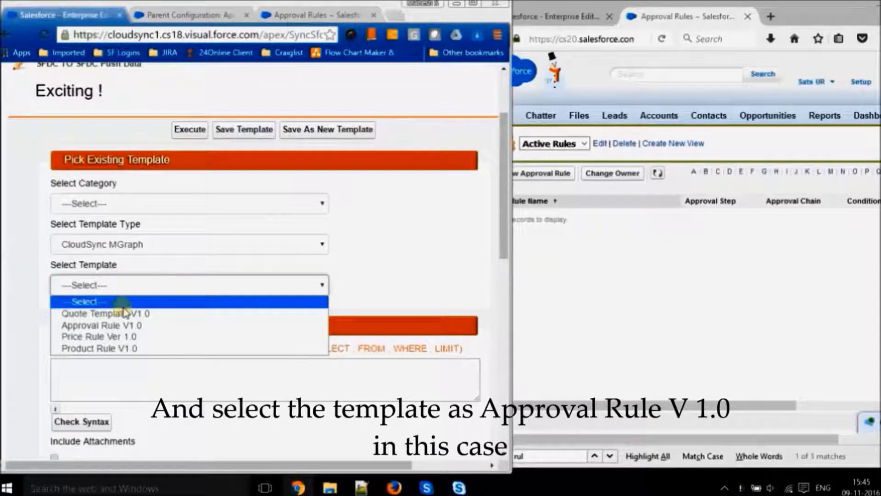
click(123, 325)
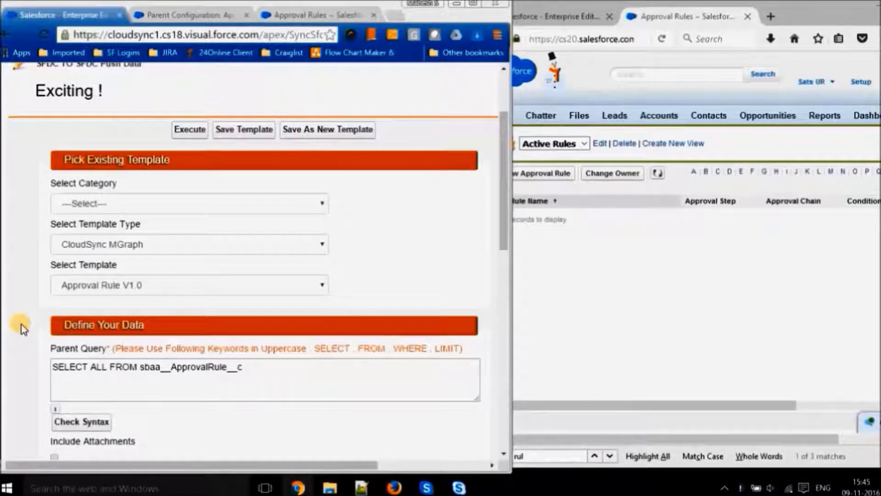
- Review the template's parent and child queries, destination and settings, and execute it
scroll(22, 324, down, 3)
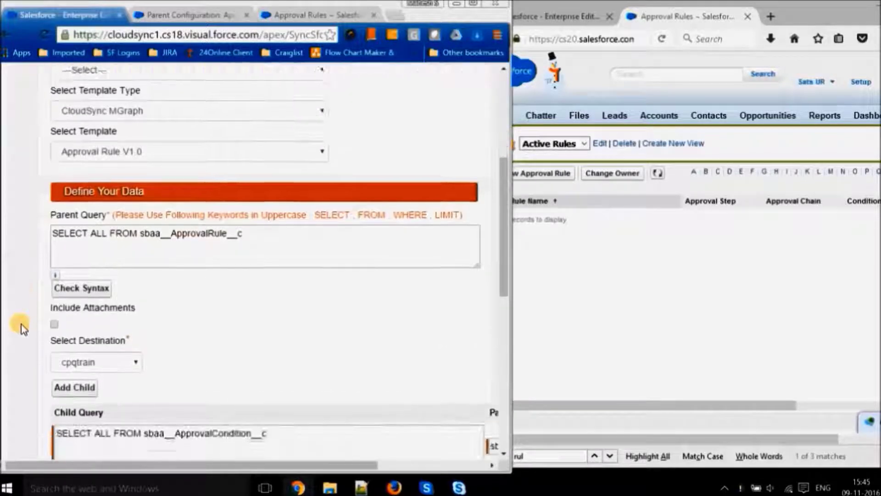
scroll(266, 340, down, 1)
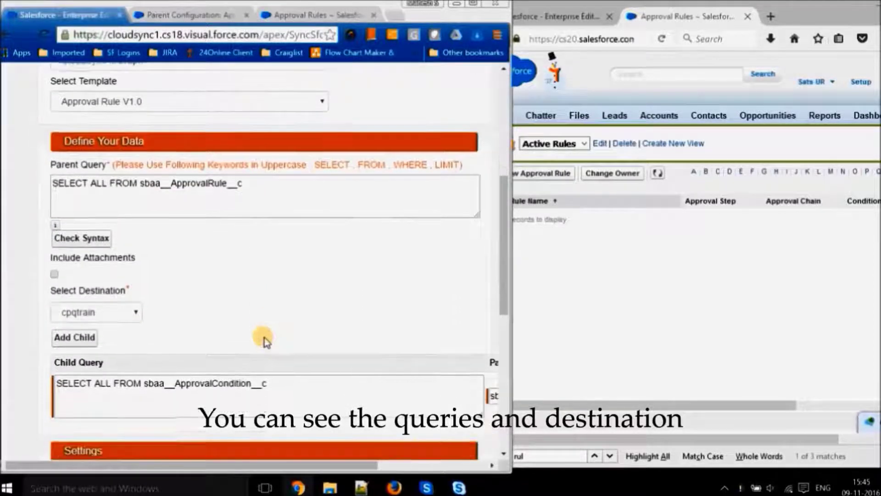
scroll(265, 340, down, 1)
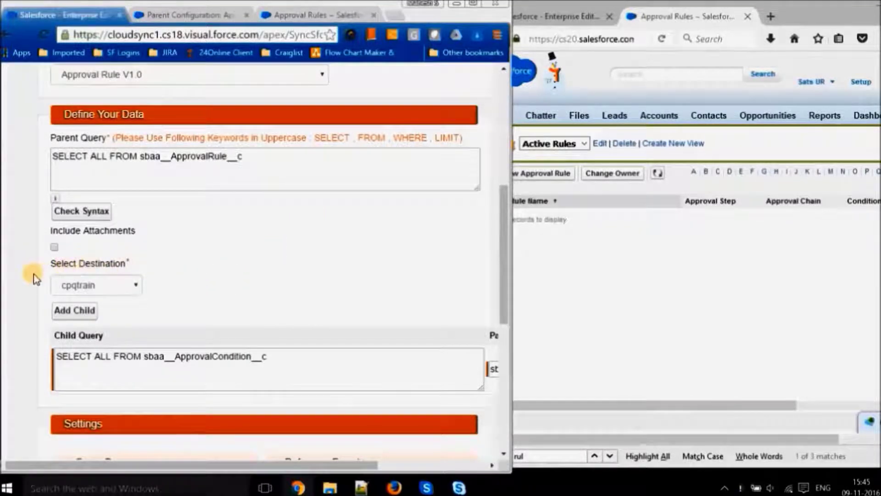
scroll(34, 278, down, 3)
scroll(33, 278, down, 6)
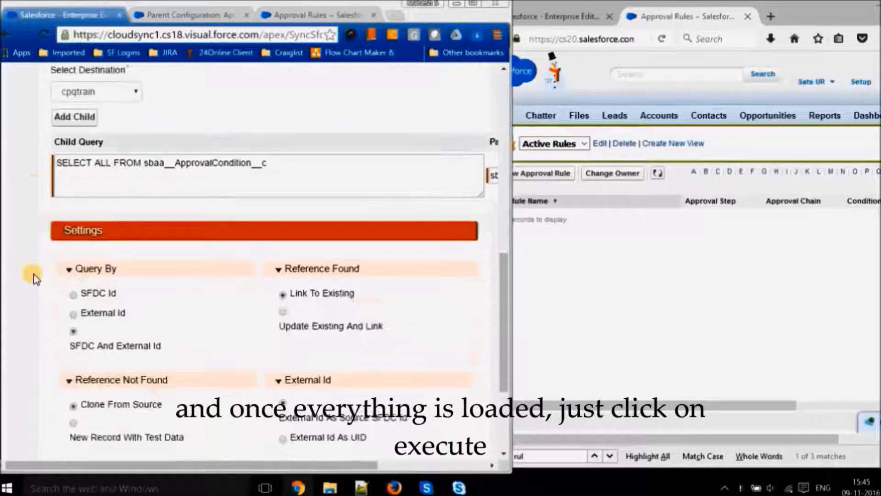
click(190, 381)
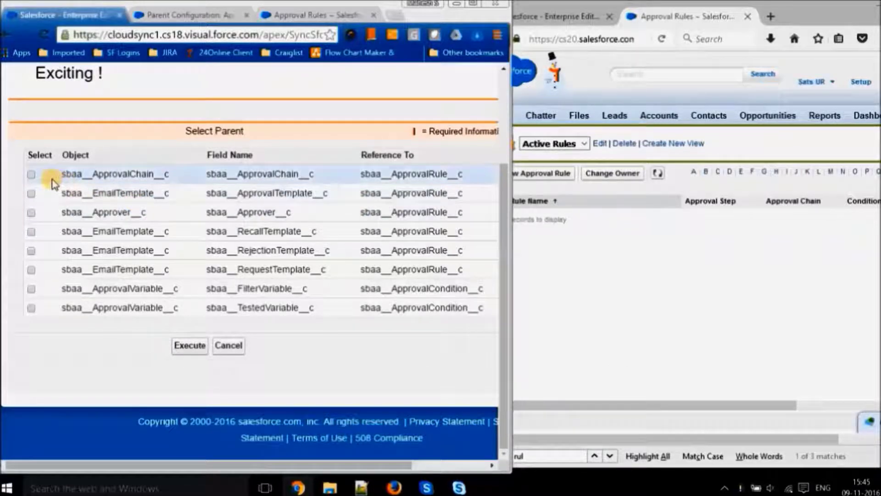
- Select all the parent lookup objects for ApprovalRule and ApprovalCondition, from ApprovalChain through both ApprovalVariable entries
click(31, 175)
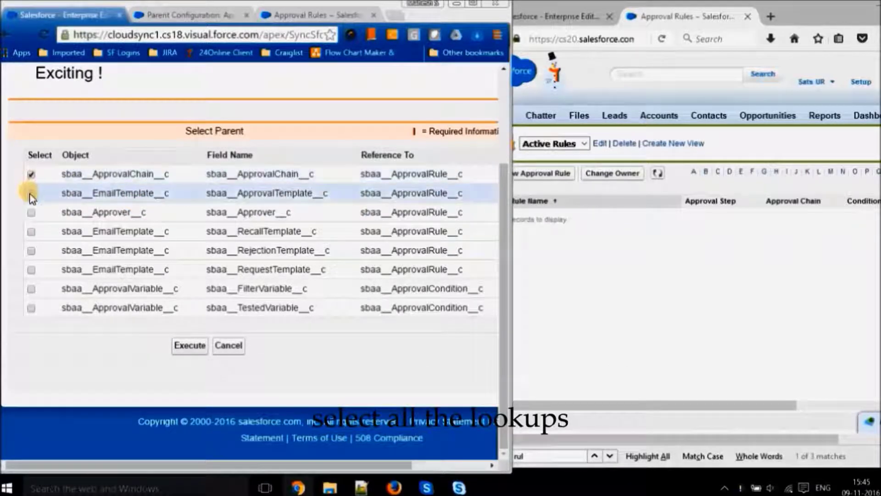
click(30, 194)
click(30, 213)
click(31, 232)
click(31, 250)
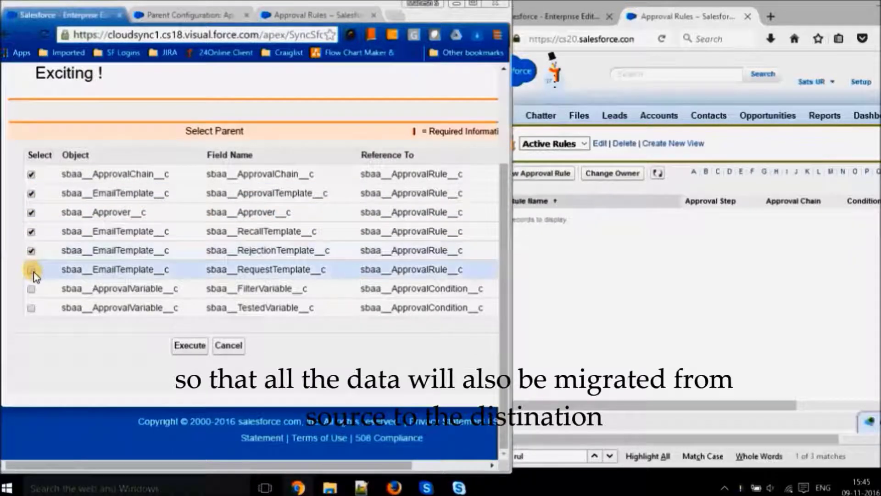
click(30, 269)
click(31, 288)
click(30, 308)
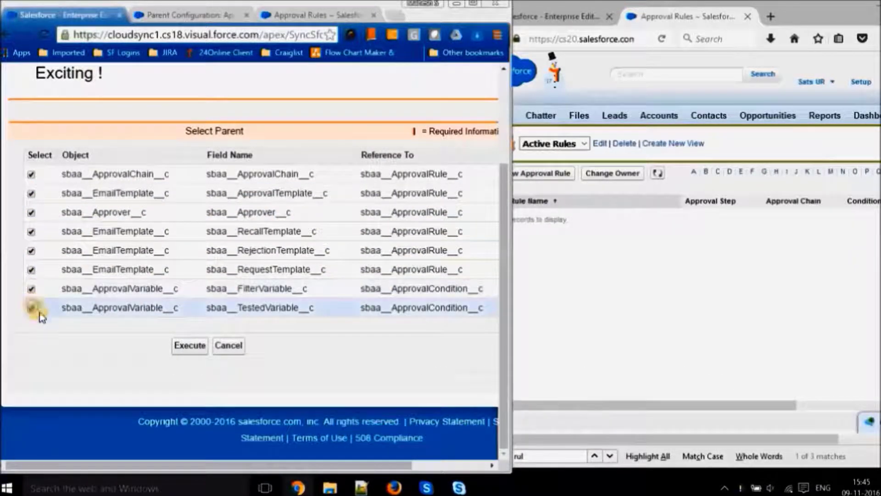
- Execute the migration with only the matching object schema and accept the Generic record type mapping for both ApprovalVariable objects
click(190, 351)
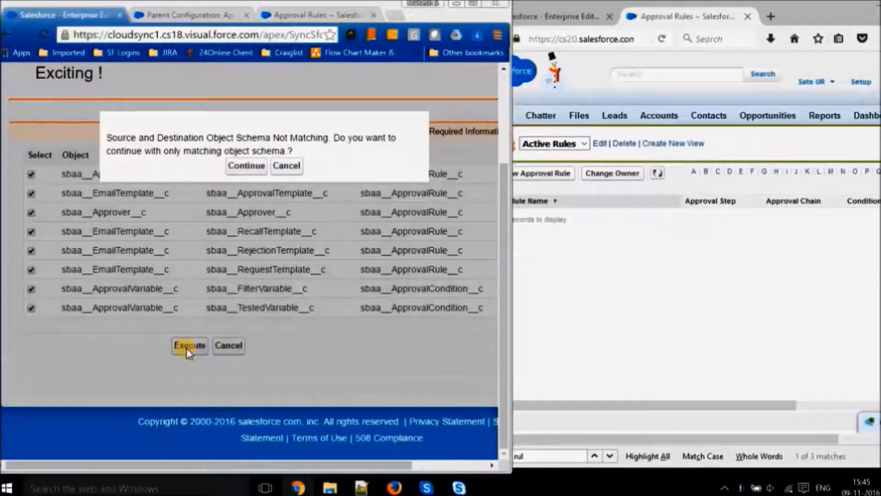
click(247, 166)
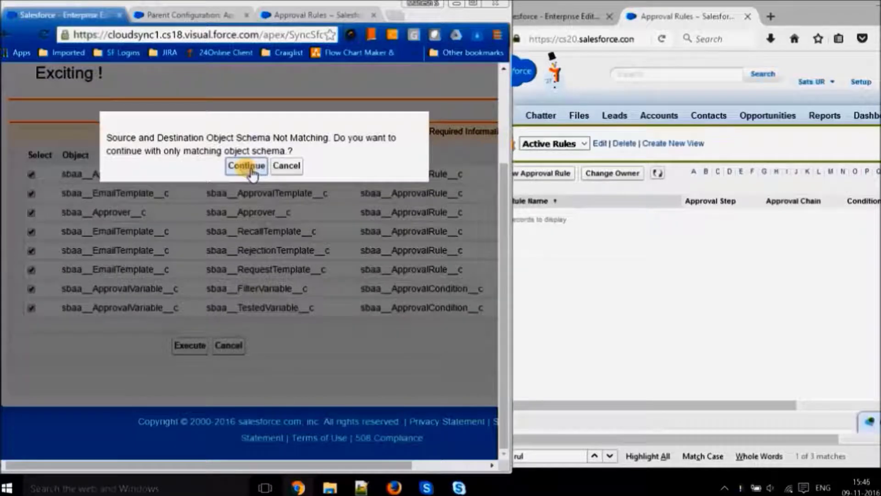
click(248, 166)
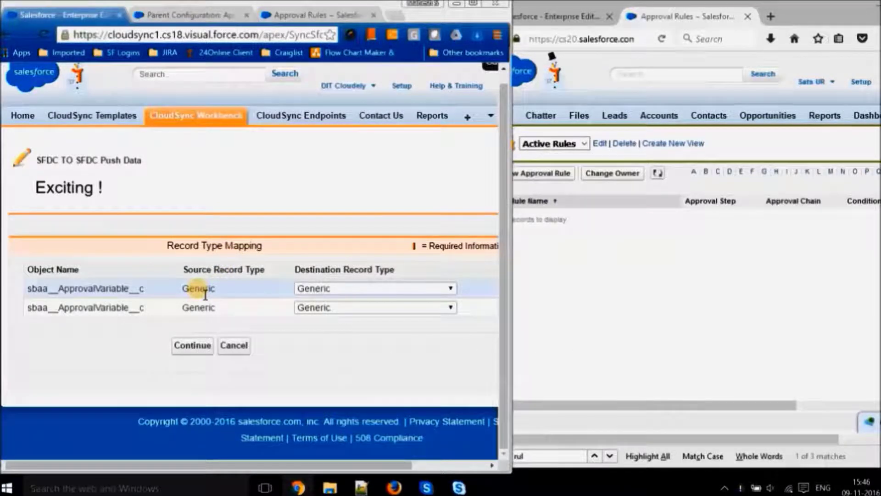
click(194, 348)
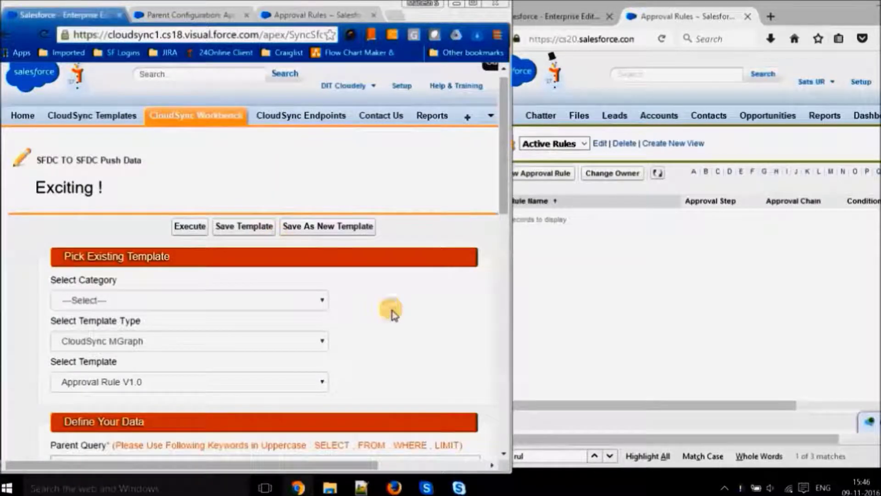
- Check the migration response, and refresh the Active Rules list of approval rules in both the source and destination orgs
scroll(393, 314, down, 15)
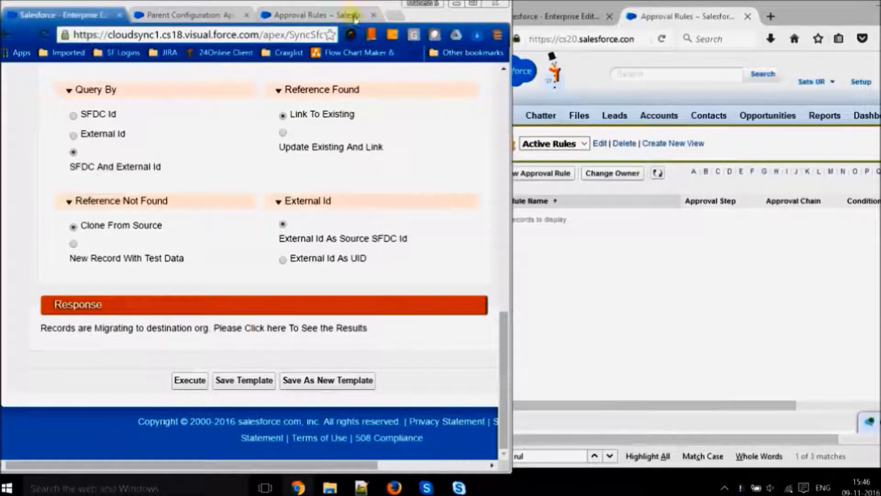
click(323, 15)
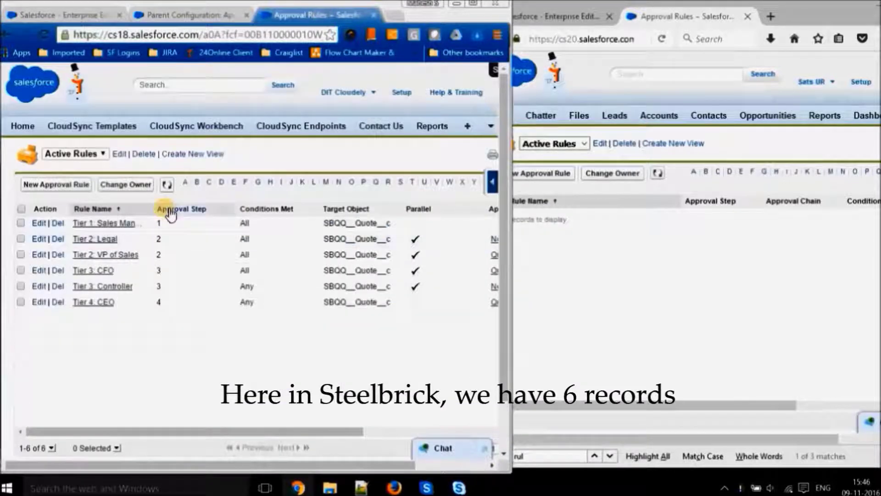
click(166, 185)
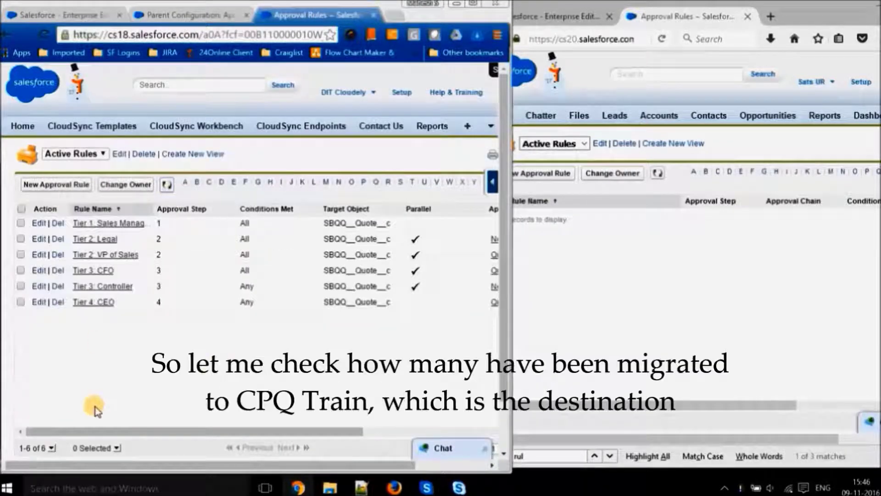
click(578, 304)
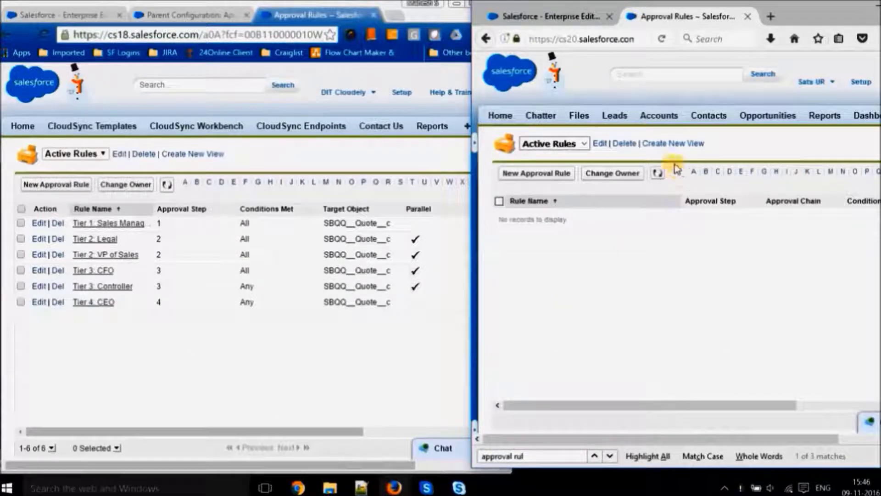
click(658, 173)
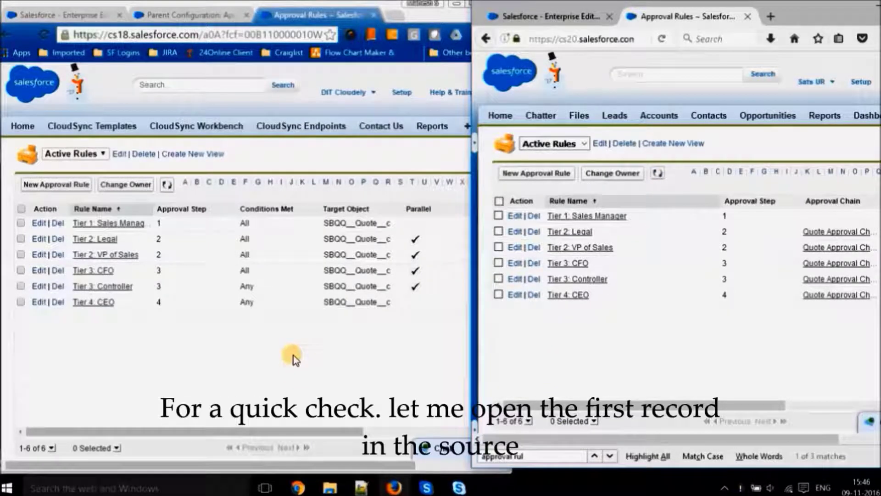
- Open the Tier 1: Sales Manager approval rule in a separate tab in both the source and destination orgs
ctrl+click(125, 223)
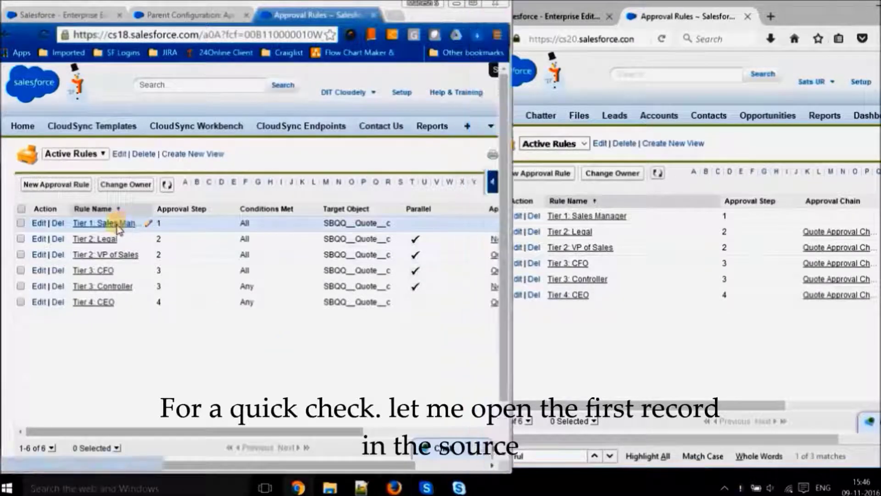
click(342, 15)
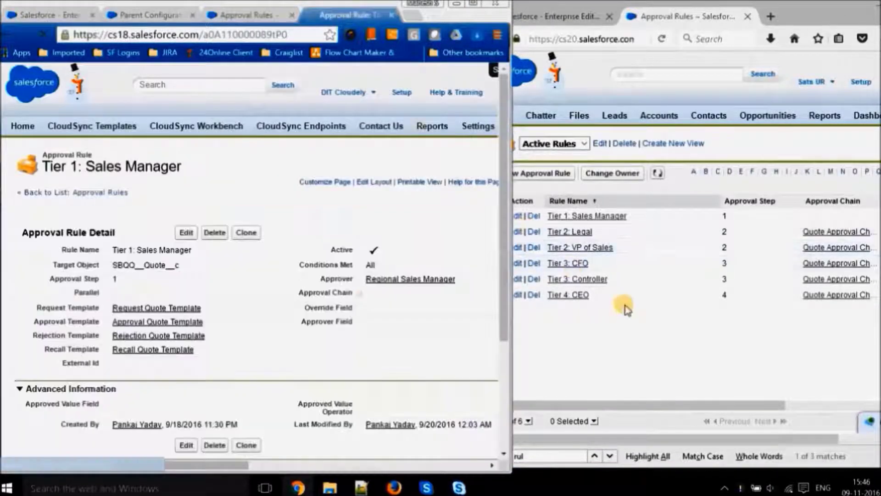
ctrl+click(593, 218)
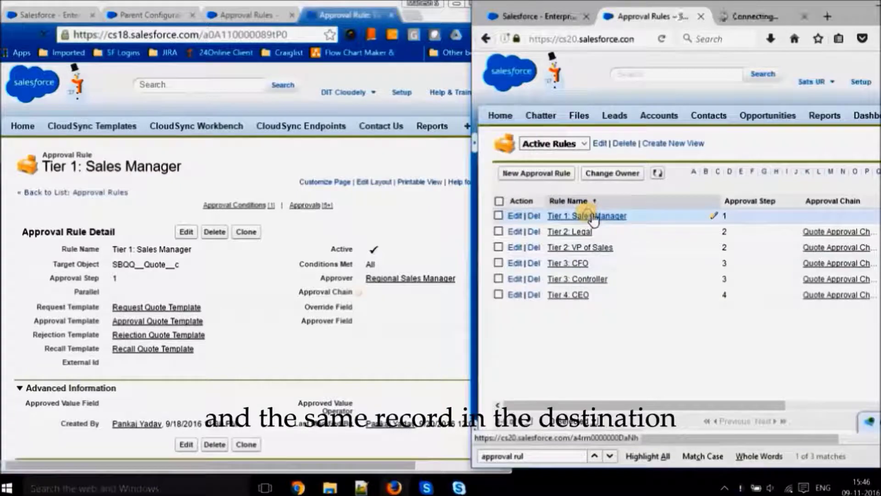
click(734, 17)
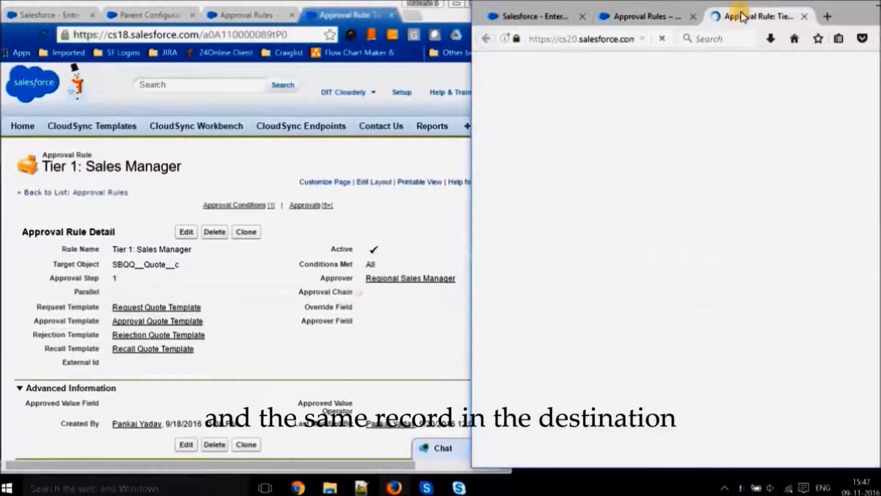
- Compare the rule's template lookups, External Id and Approval Conditions between the source and destination records
scroll(516, 285, down, 5)
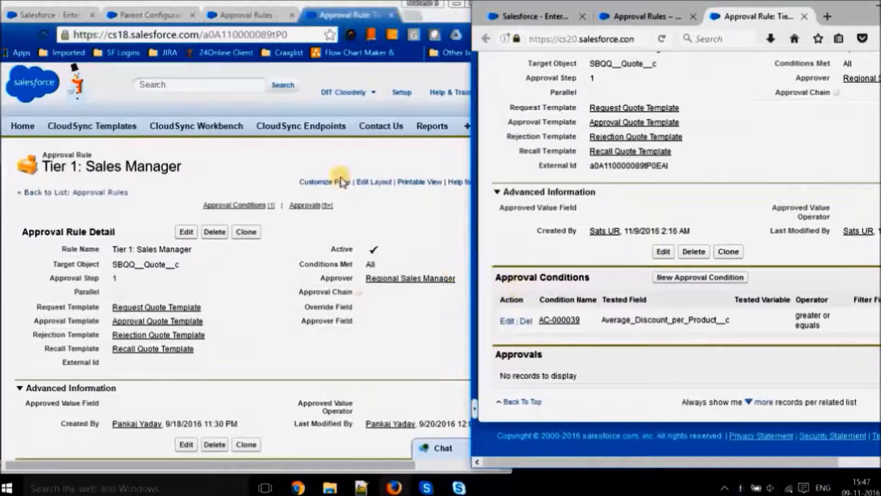
click(241, 173)
scroll(242, 176, down, 3)
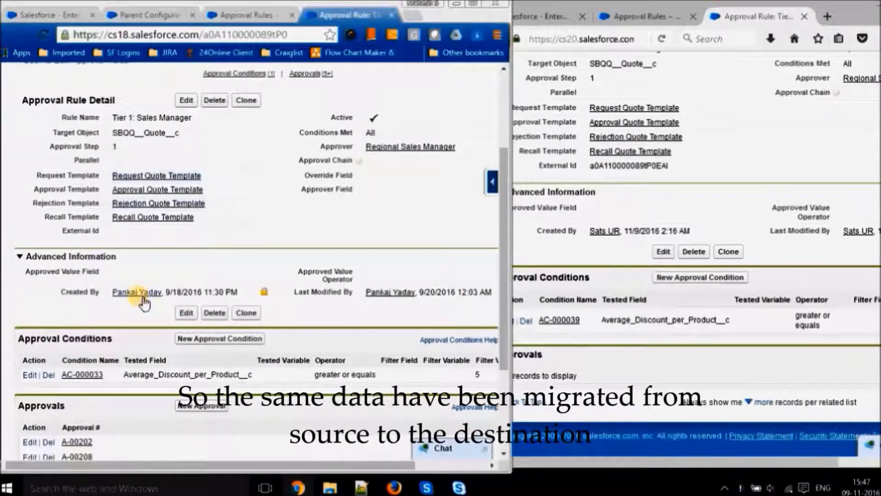
click(533, 254)
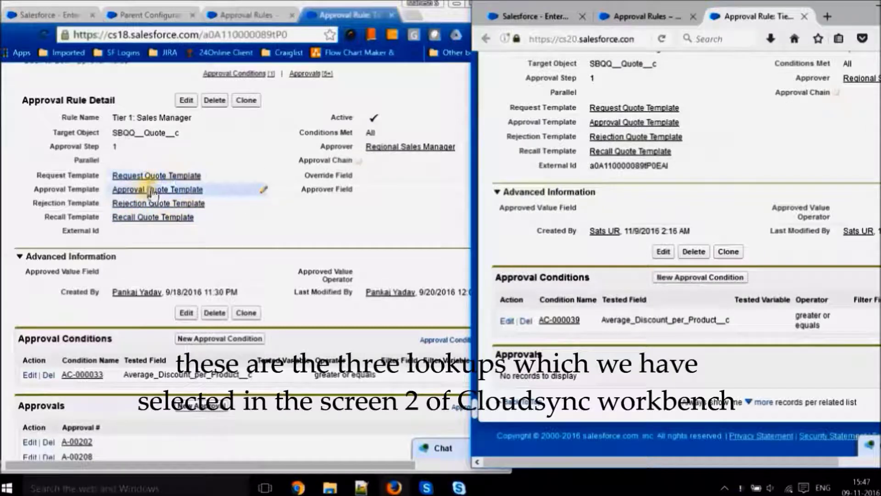
mouse_move(140, 183)
click(162, 255)
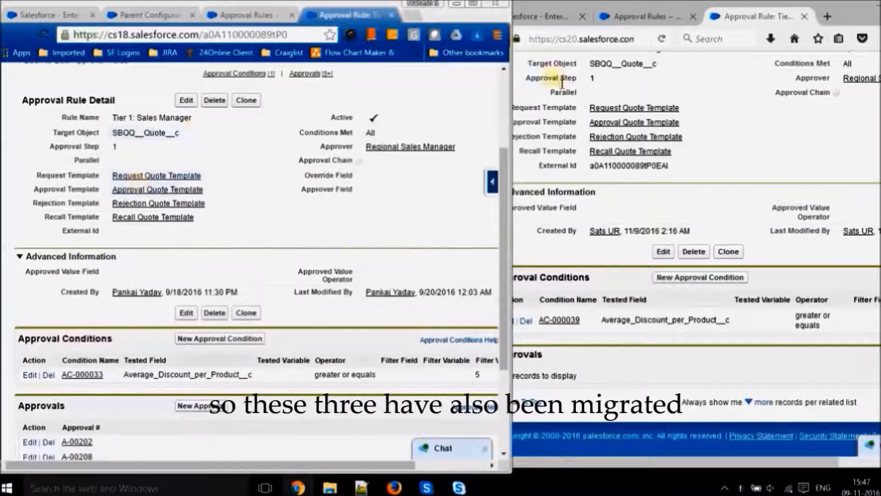